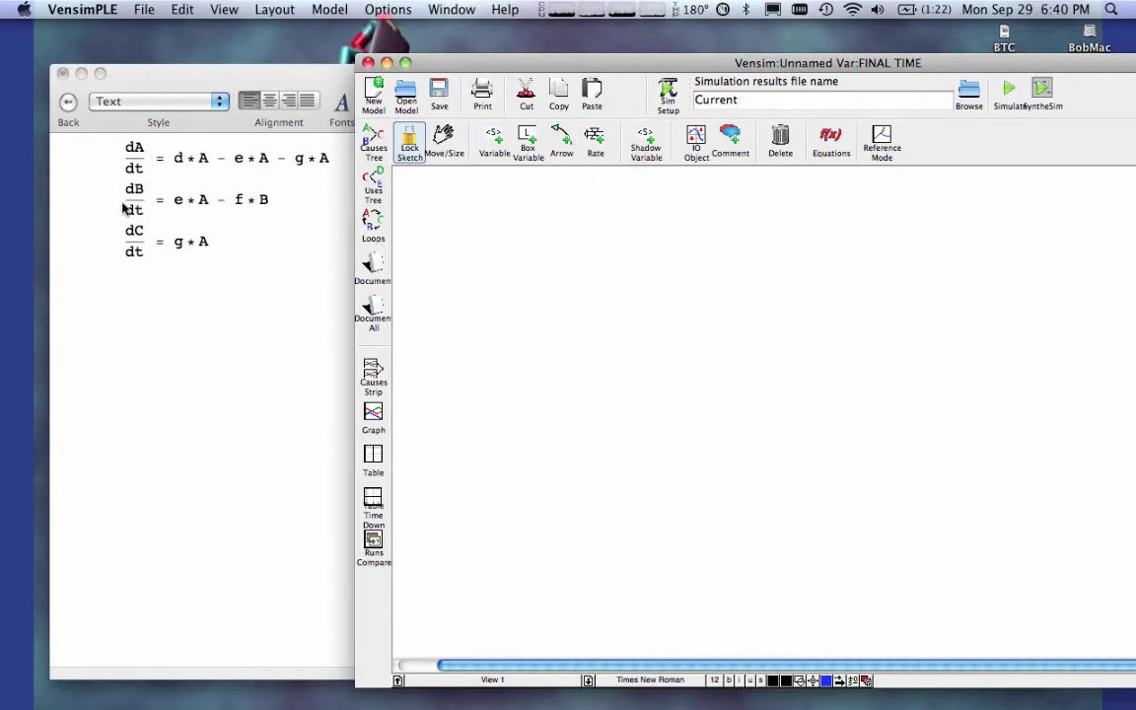
# - Place stock boxes A, B and C, with B to the right of A and C below A
pyautogui.click(527, 143)
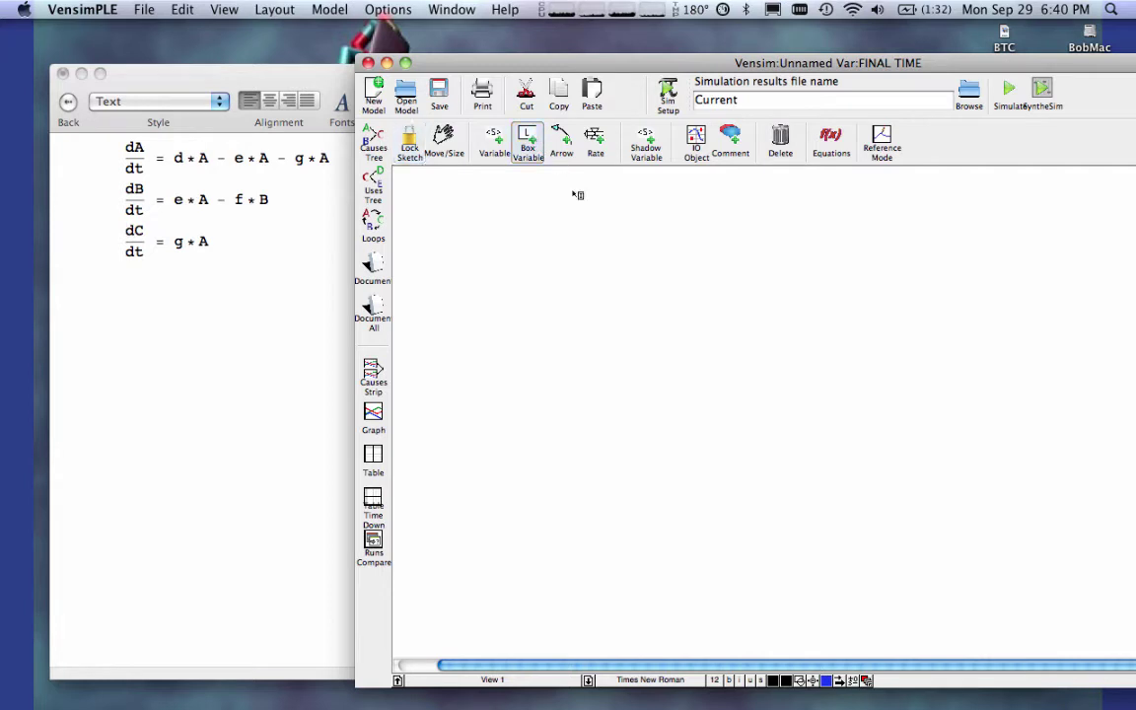
pyautogui.click(612, 267)
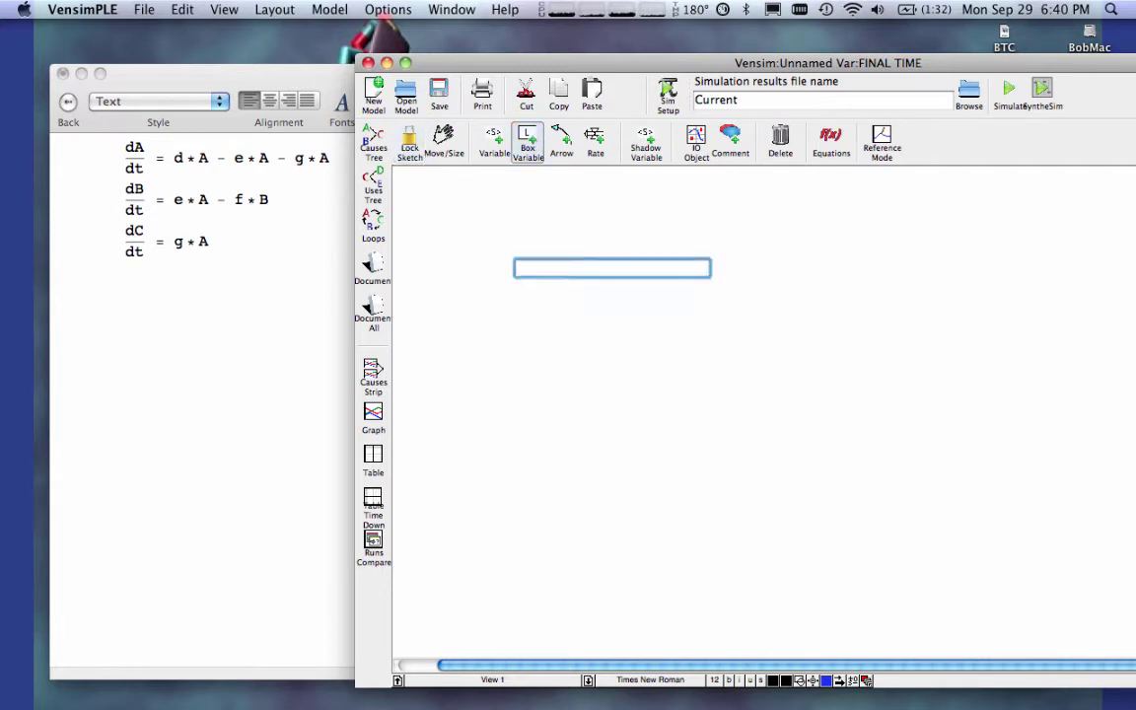
pyautogui.write('A')
pyautogui.press('Return')
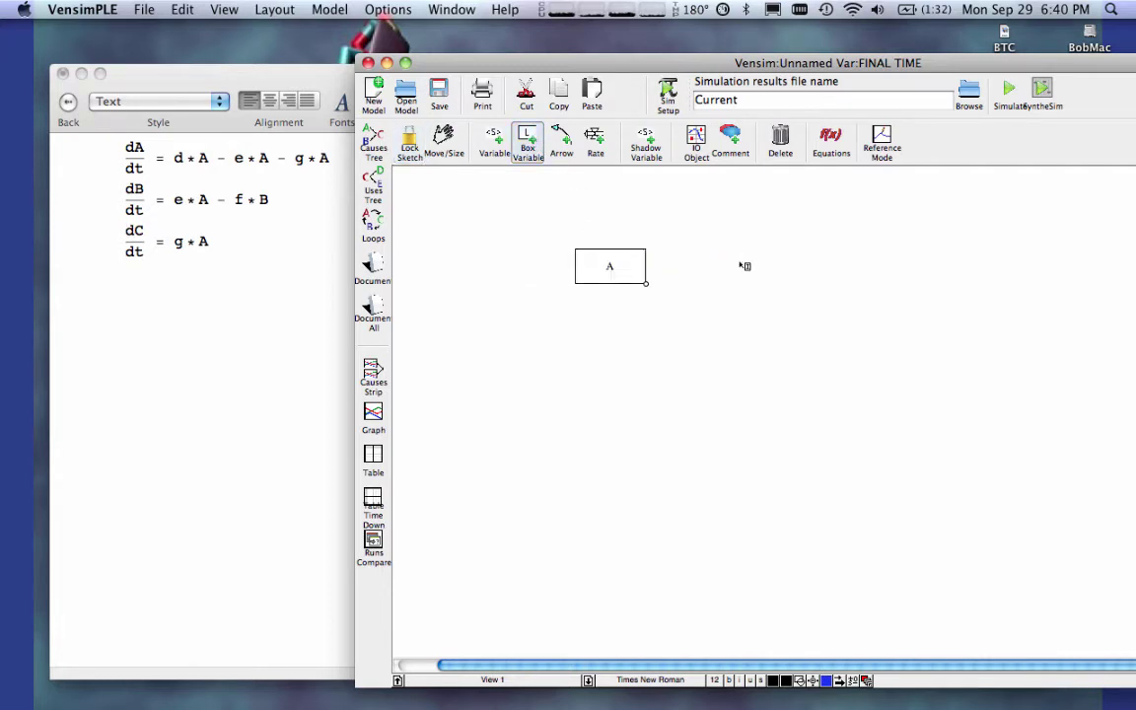
pyautogui.click(866, 265)
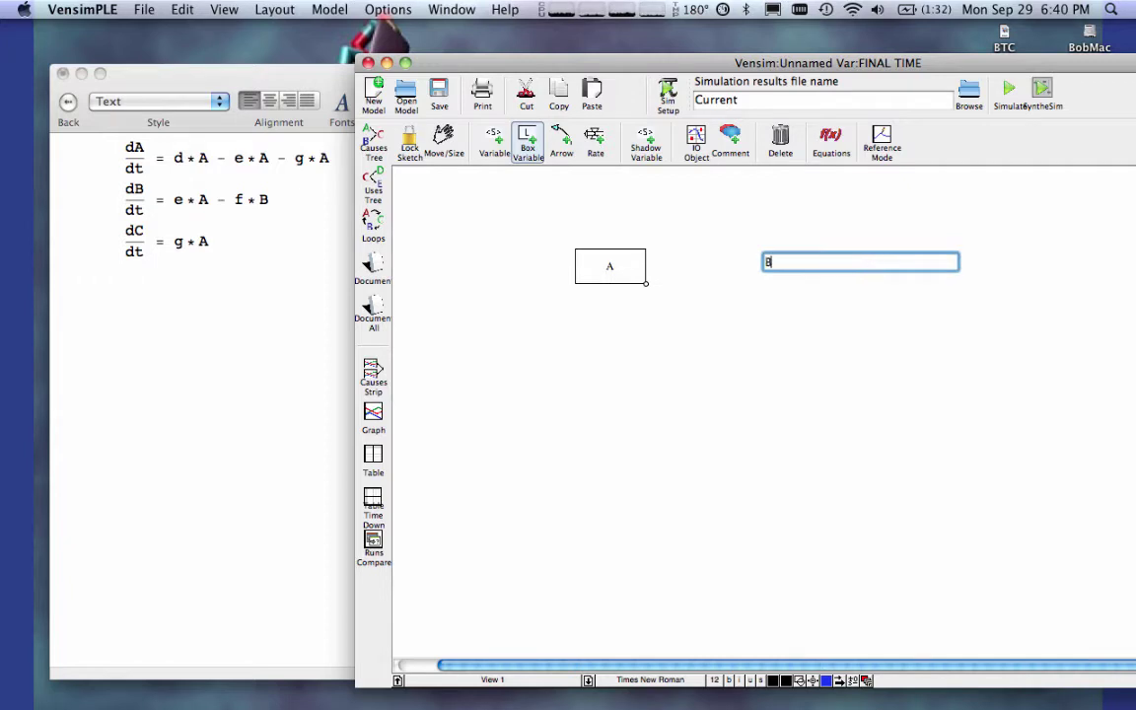
pyautogui.write('B')
pyautogui.press('Return')
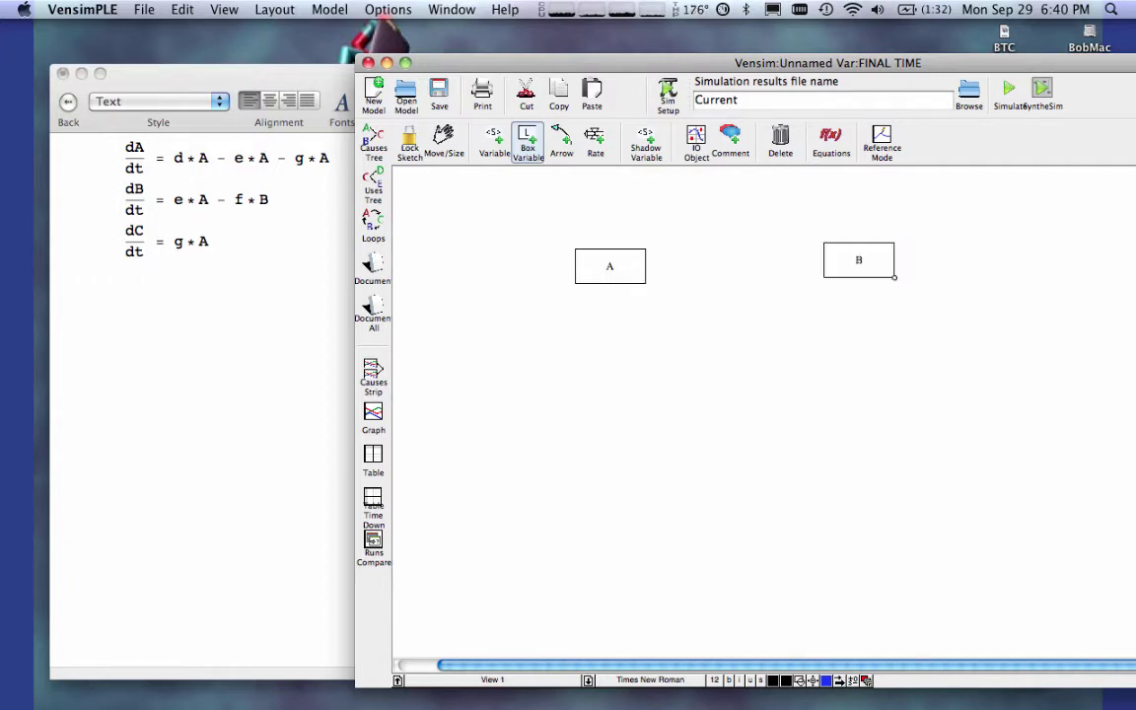
pyautogui.click(612, 393)
pyautogui.write('C')
pyautogui.press('Return')
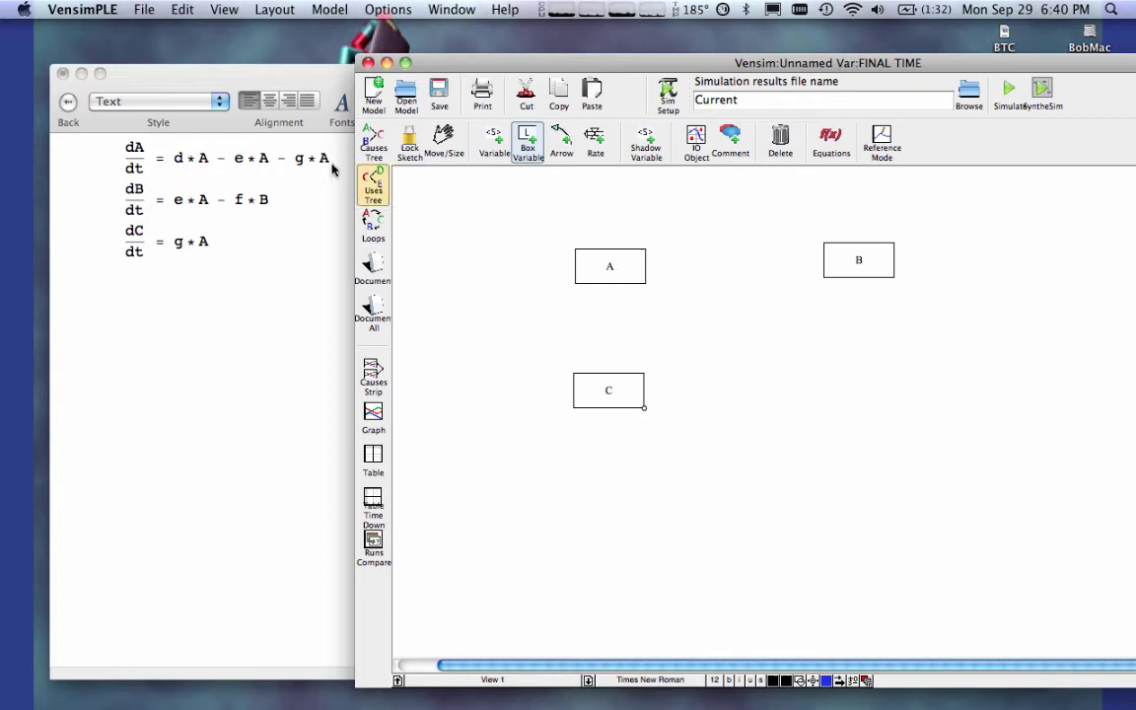
# - Draw a rate from a cloud on the left into stock A, labelled 'this is d*A'
pyautogui.click(584, 148)
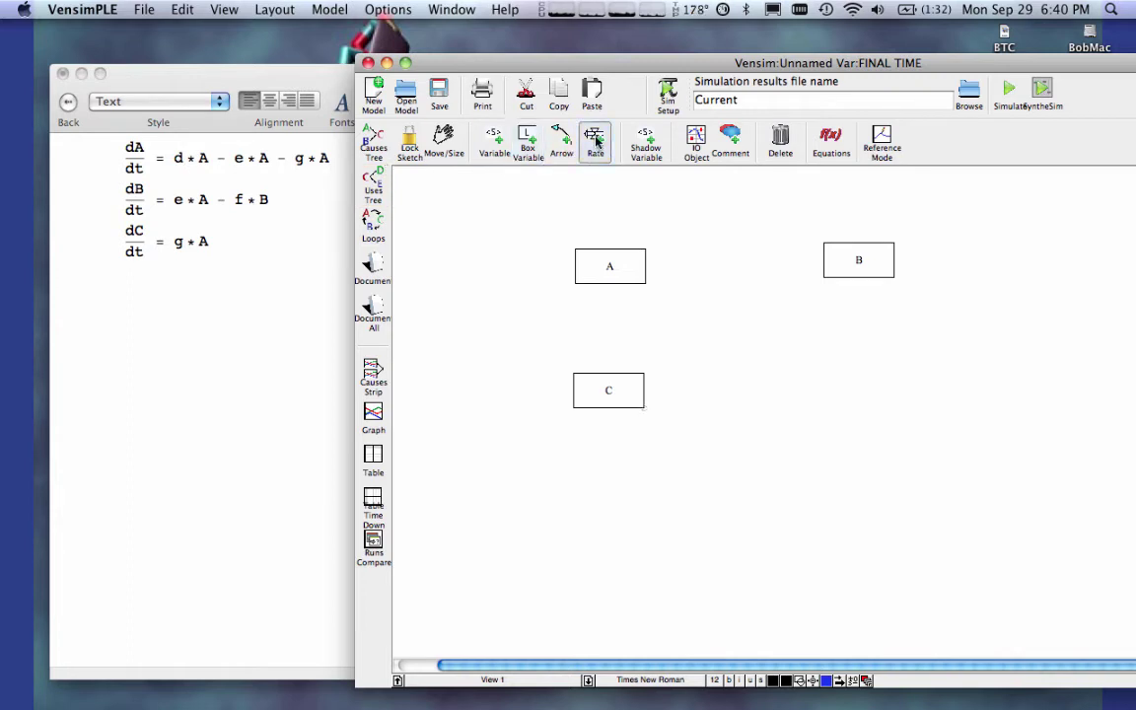
pyautogui.click(437, 264)
pyautogui.click(611, 275)
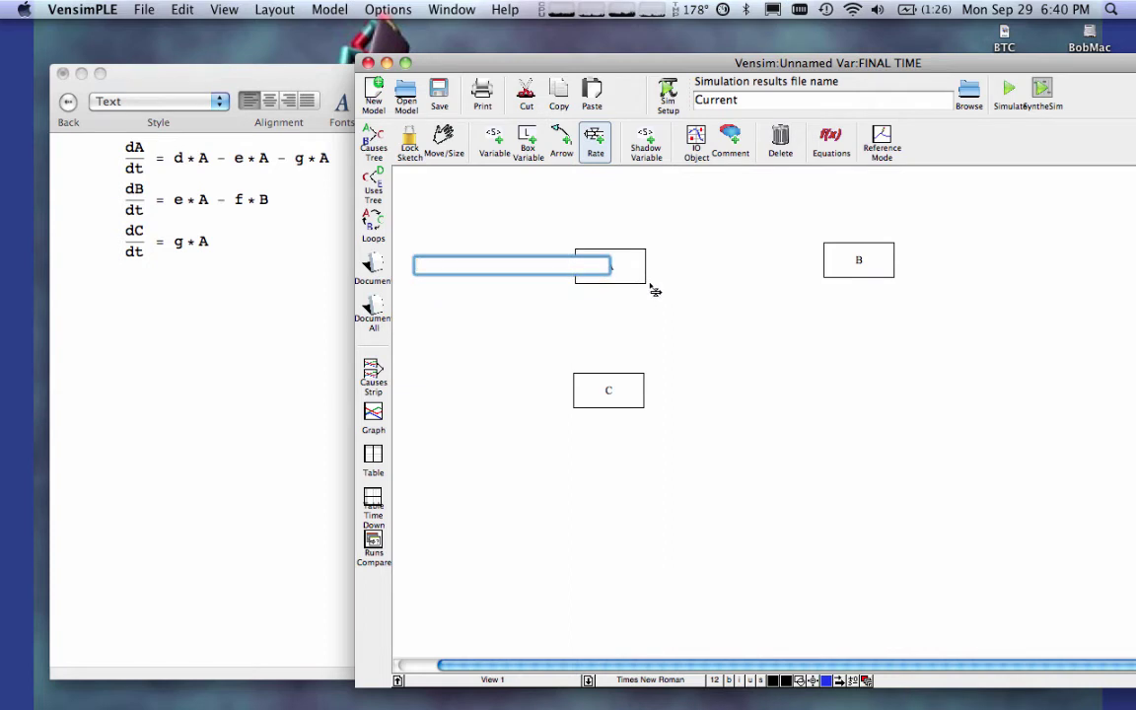
pyautogui.write('this is d*A')
pyautogui.press('Return')
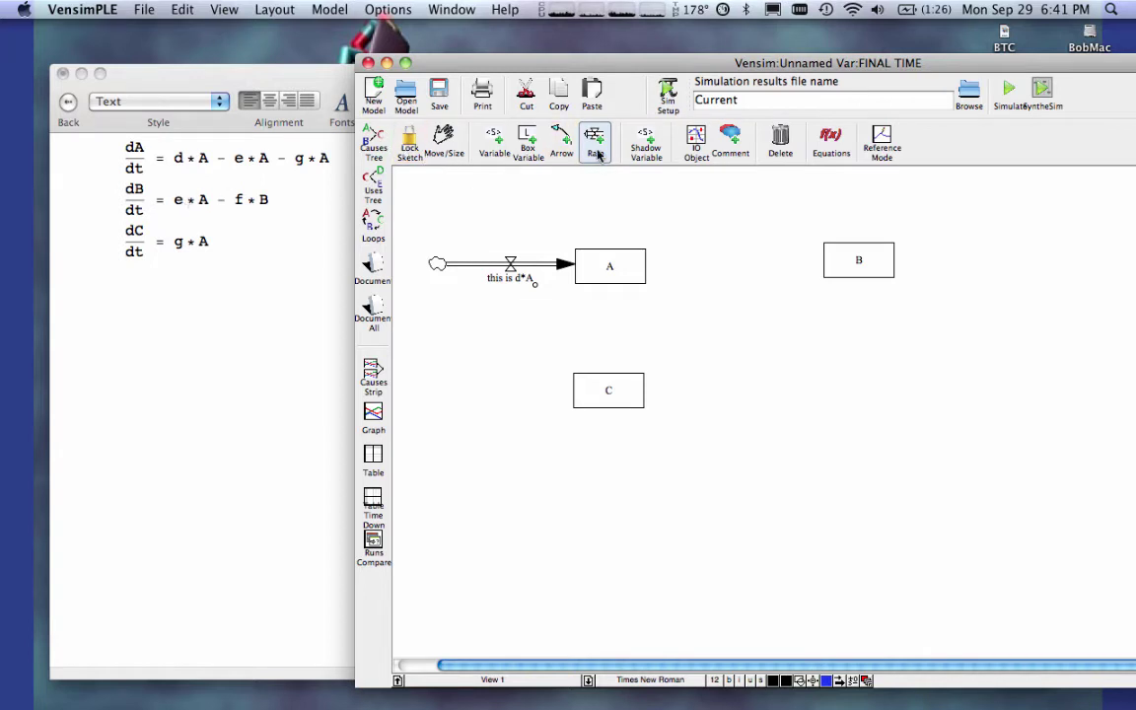
# - Draw a flow from stock A into B labelled 'this is e*A'
pyautogui.click(612, 266)
pyautogui.click(858, 268)
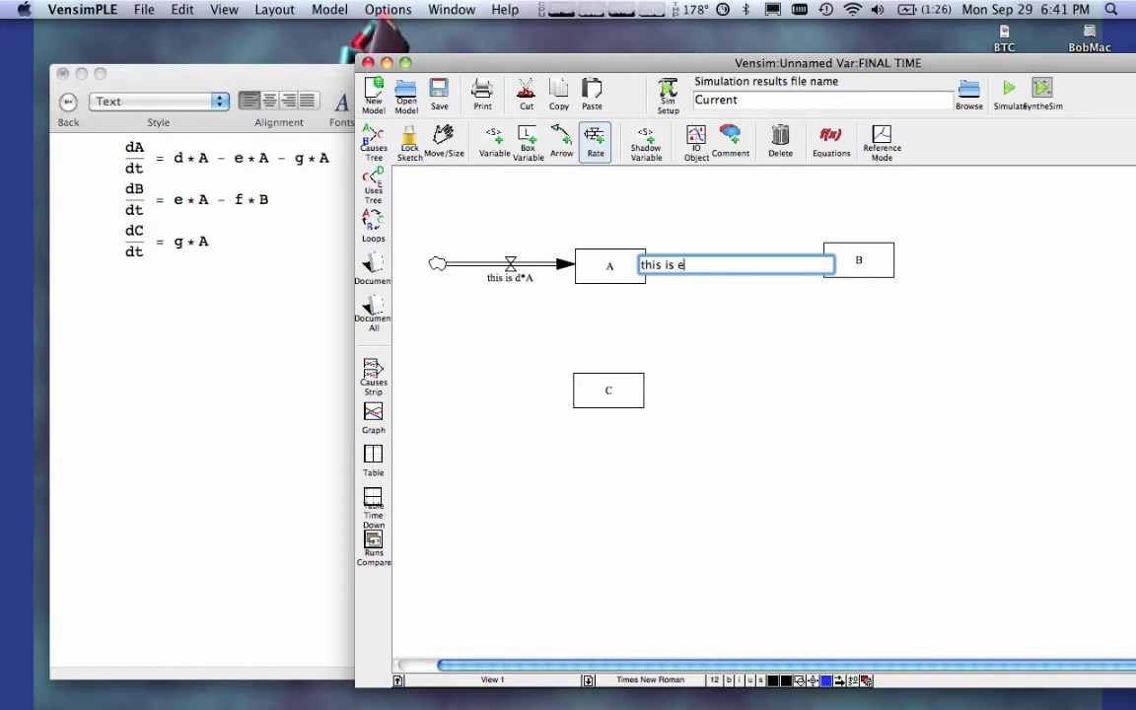
pyautogui.press('Return')
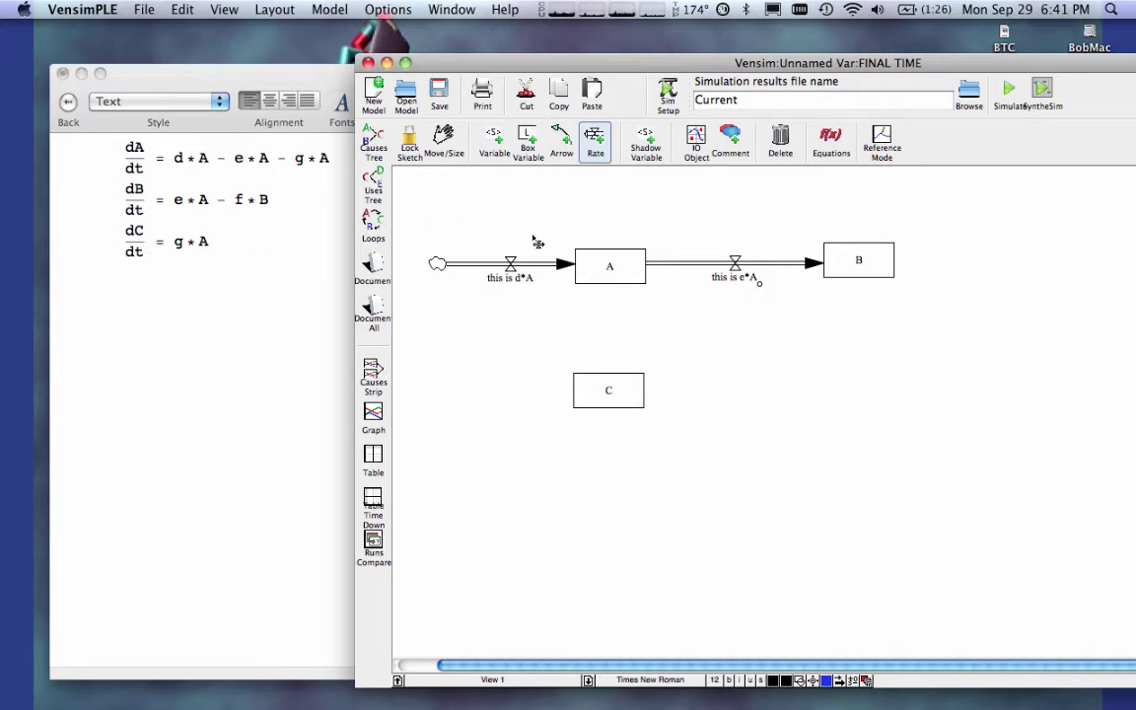
# - Draw a flow from stock A down into C labelled 'this is g*A'
pyautogui.click(609, 271)
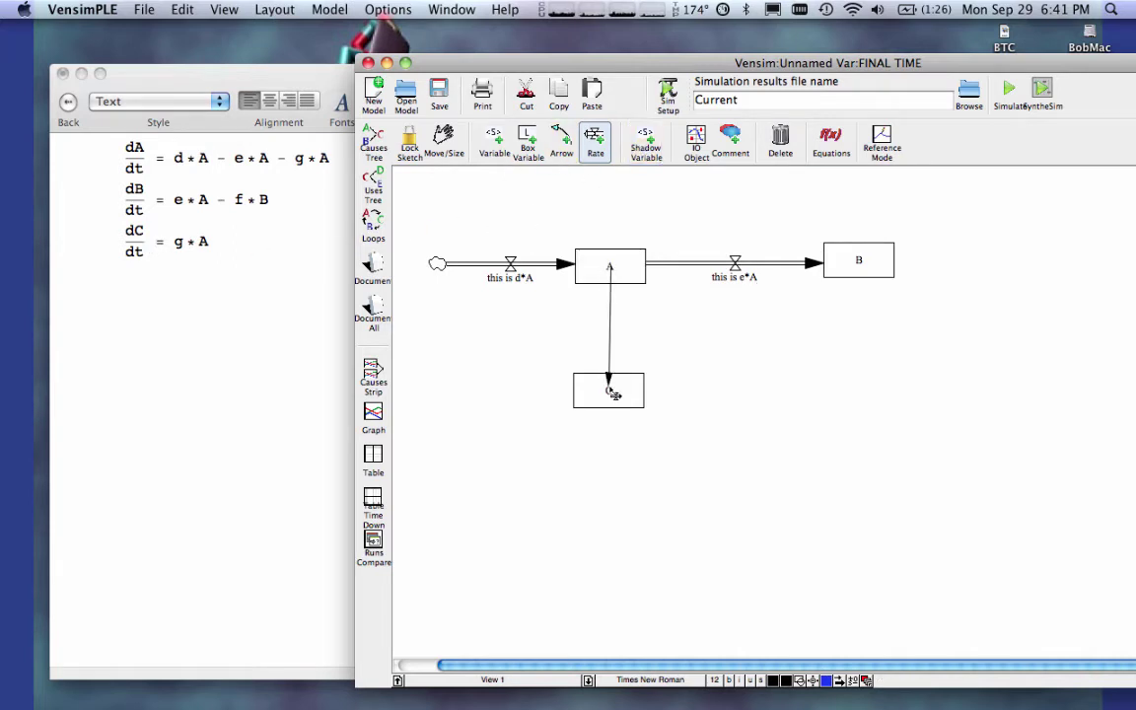
pyautogui.click(625, 388)
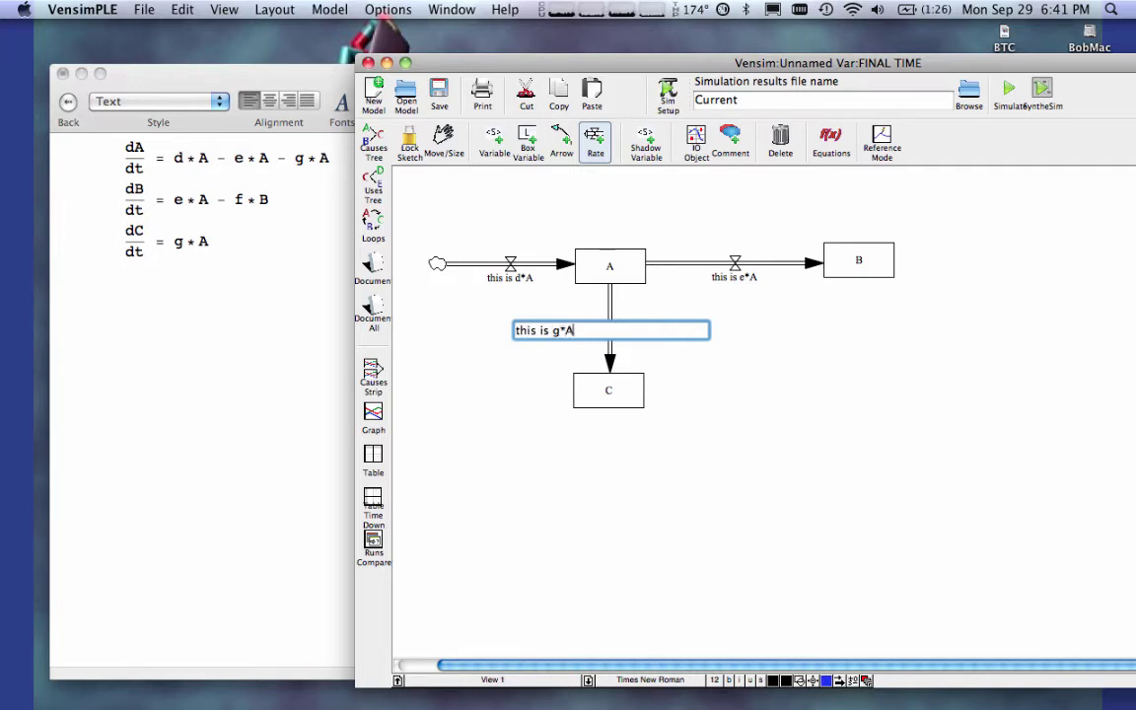
pyautogui.press('Return')
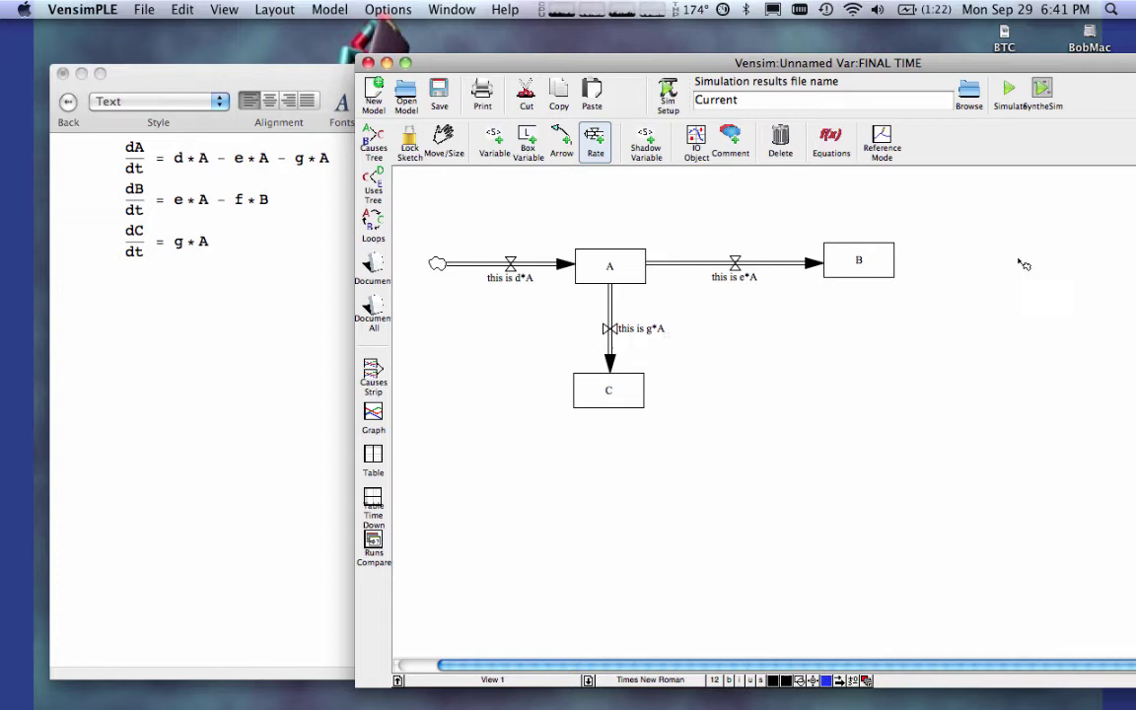
# - Add a cloud outflow on the right of stock B labelled 'this is f*B'
pyautogui.doubleClick(858, 260)
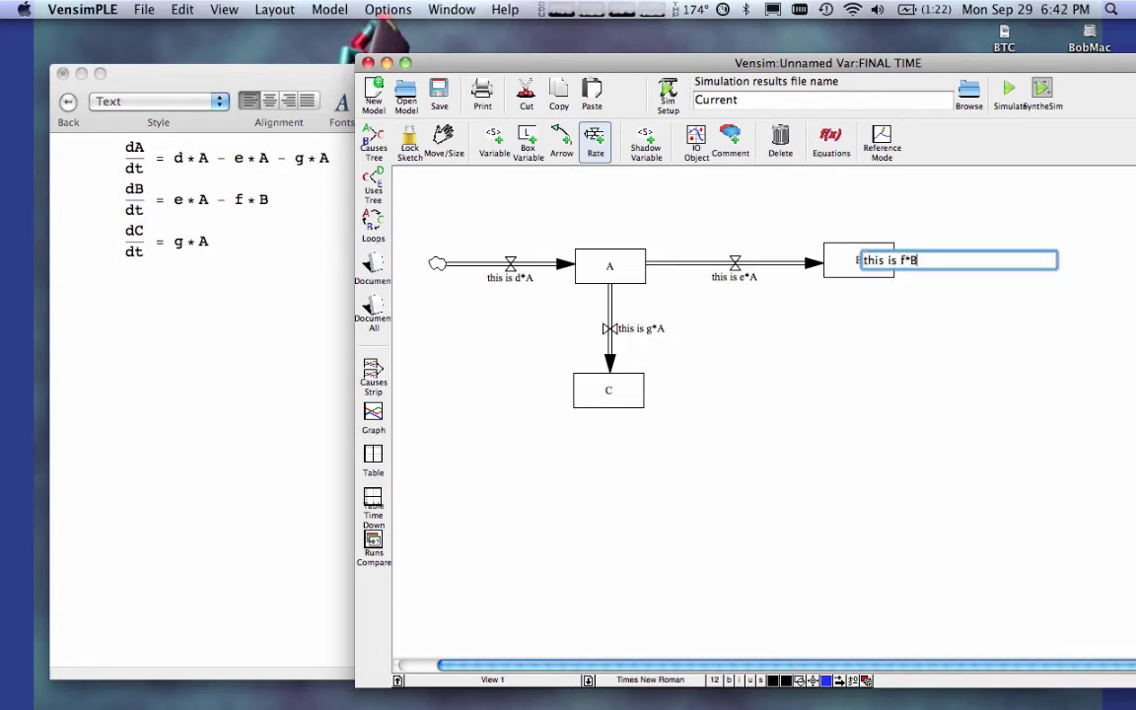
pyautogui.press('Return')
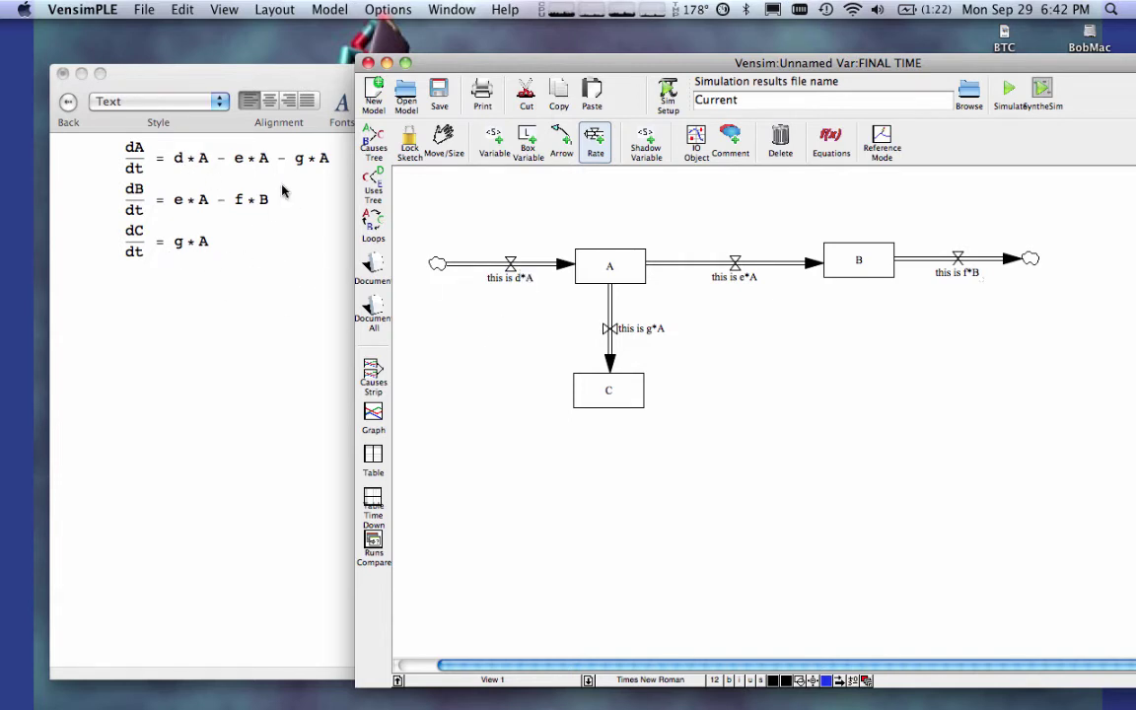
# - Place constants d and e on either side of the A-to-C flow
pyautogui.click(495, 143)
pyautogui.click(486, 333)
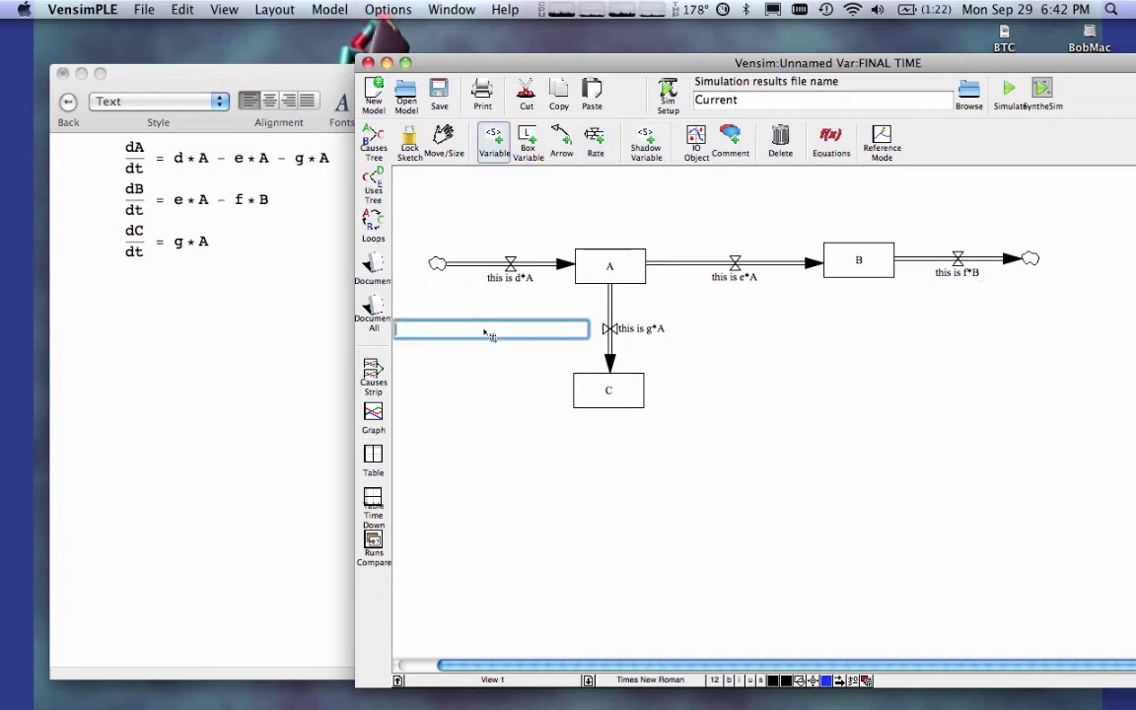
pyautogui.press('Return')
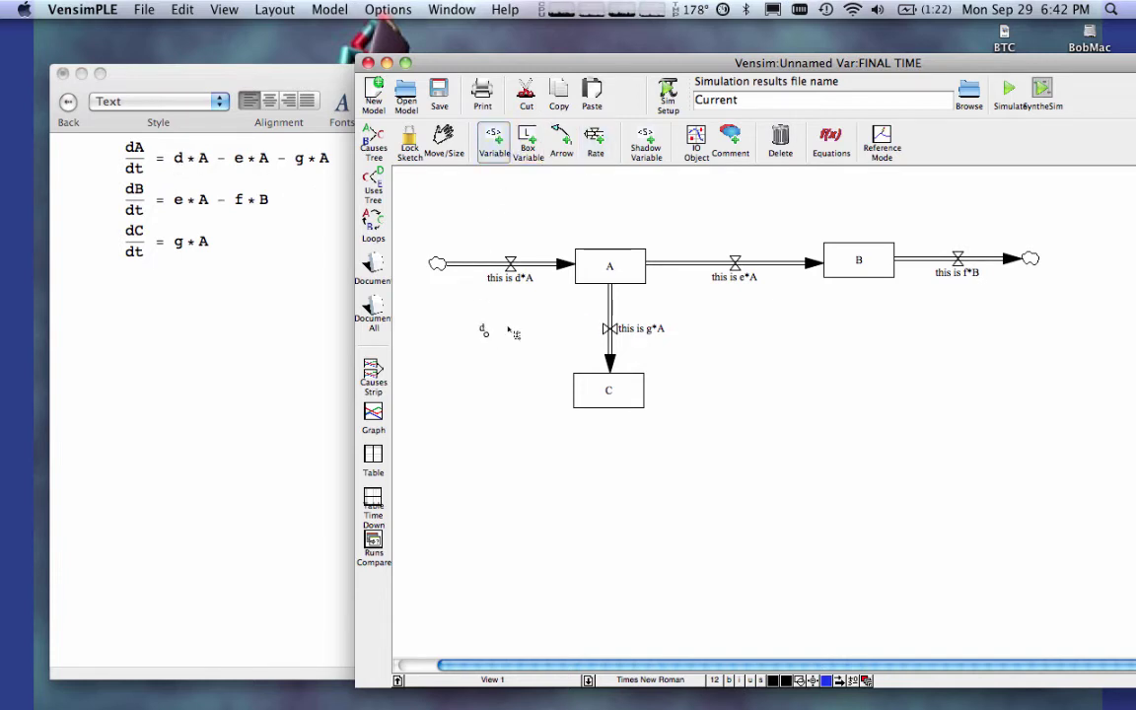
pyautogui.click(742, 340)
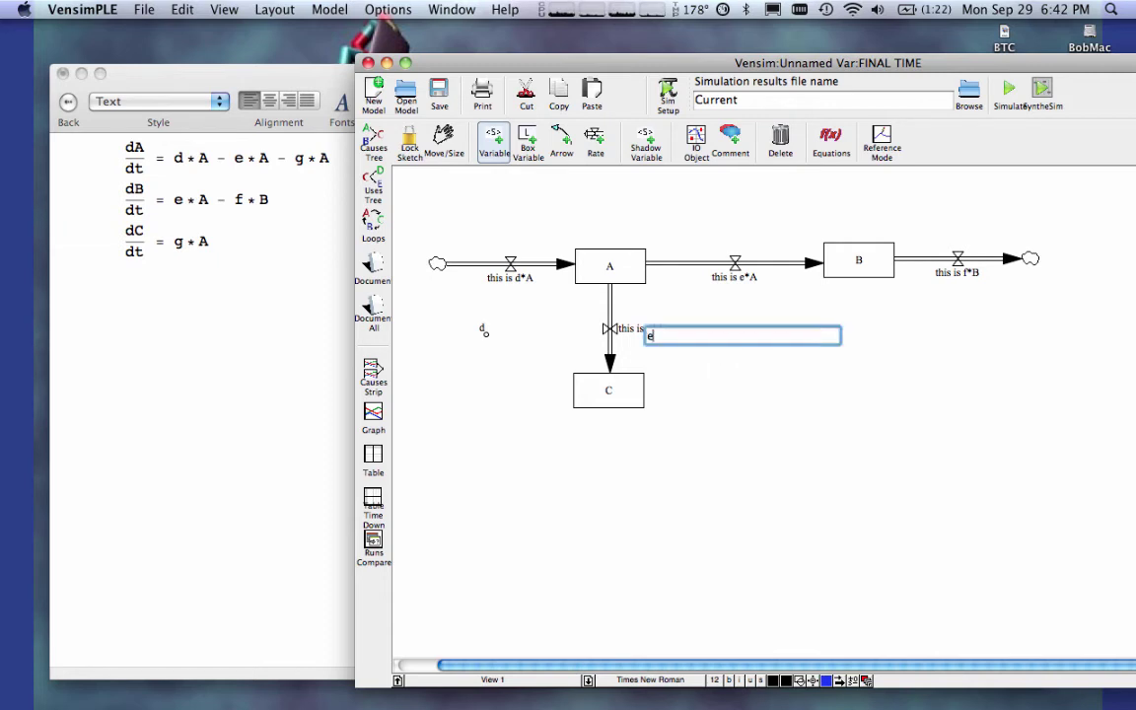
pyautogui.press('Return')
# - Add constant f to the right of e and constant g to the right of stock C
pyautogui.click(941, 329)
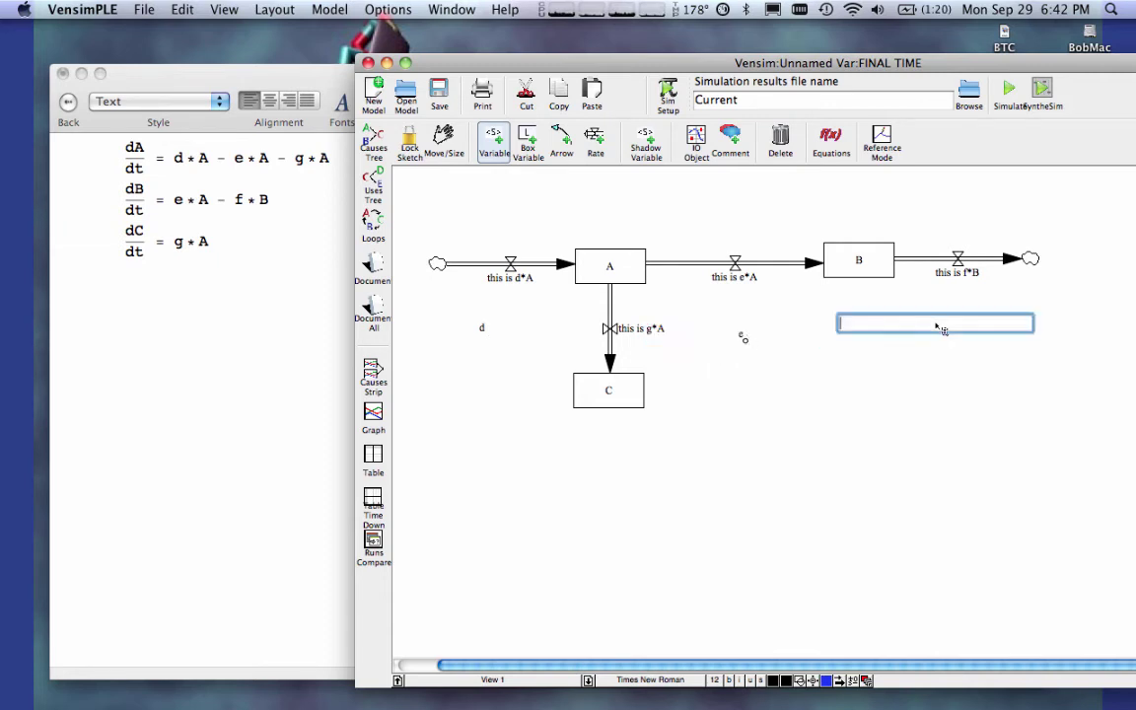
pyautogui.write('f')
pyautogui.press('Return')
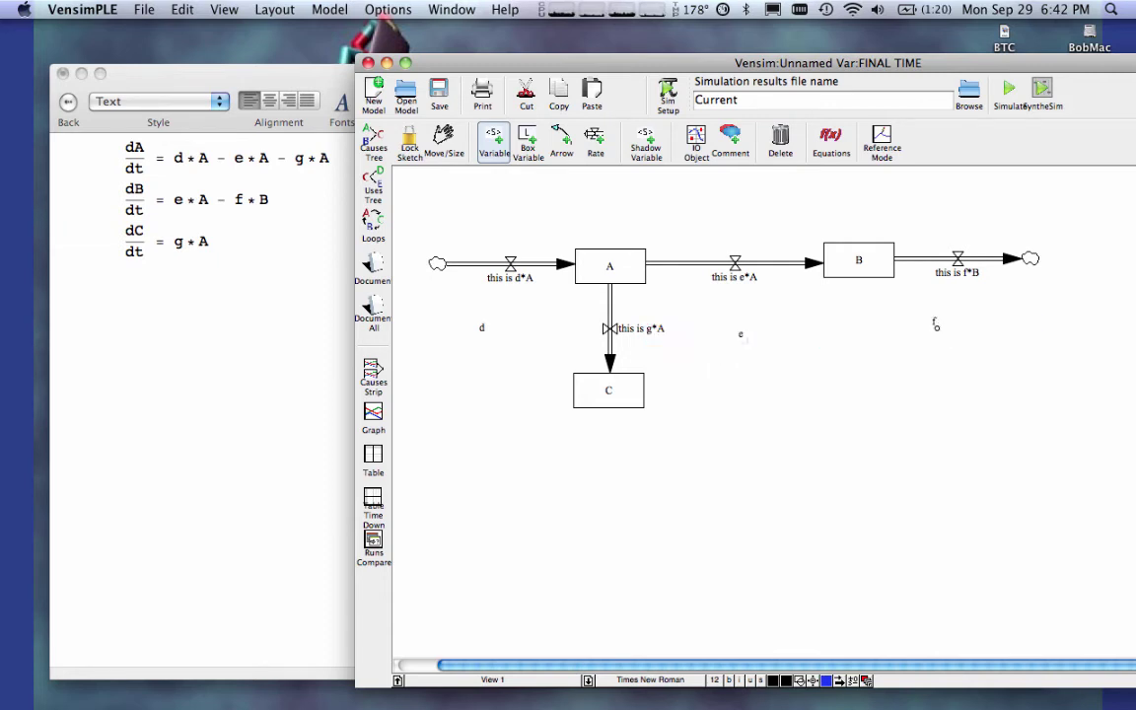
pyautogui.click(727, 381)
pyautogui.write('g')
pyautogui.press('Return')
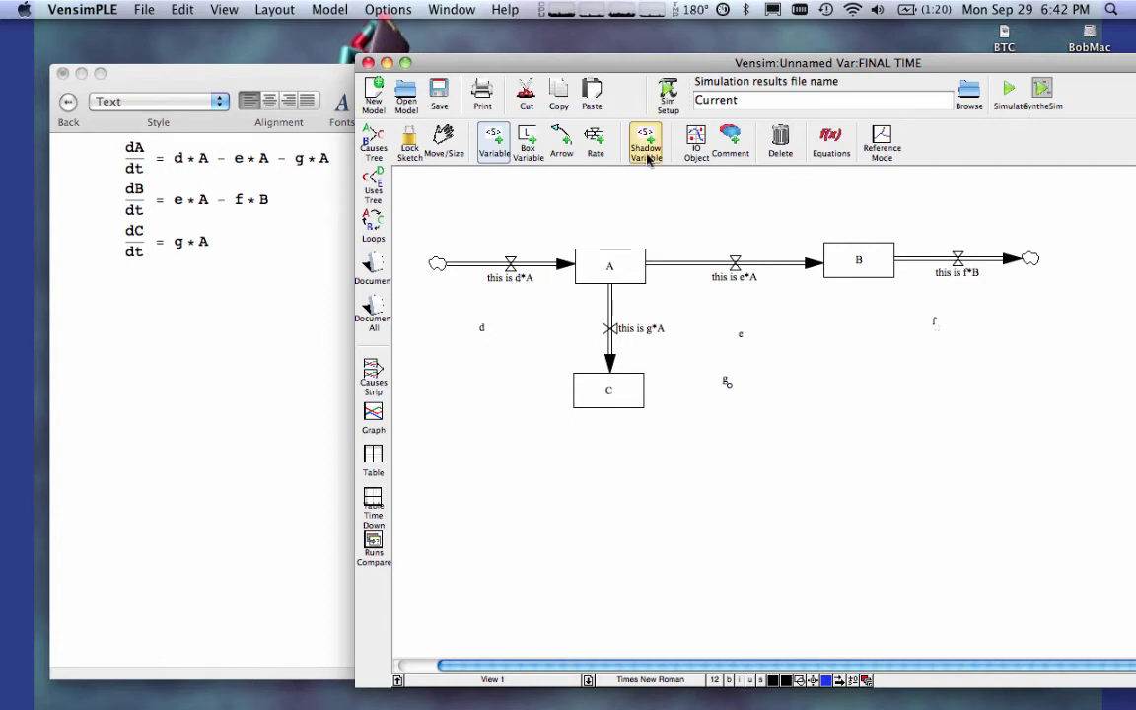
# - Link d and stock A into the 'this is d*A' rate, curving the A arrow downward
pyautogui.press('5')
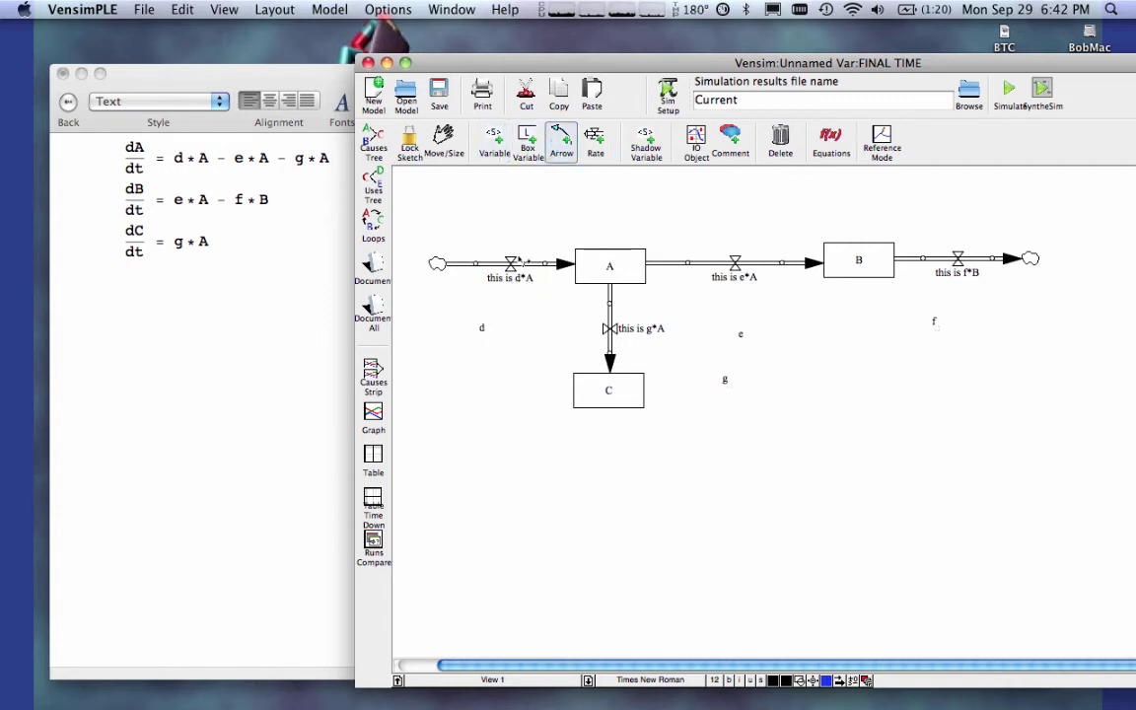
pyautogui.click(484, 329)
pyautogui.click(512, 278)
pyautogui.click(612, 268)
pyautogui.click(518, 277)
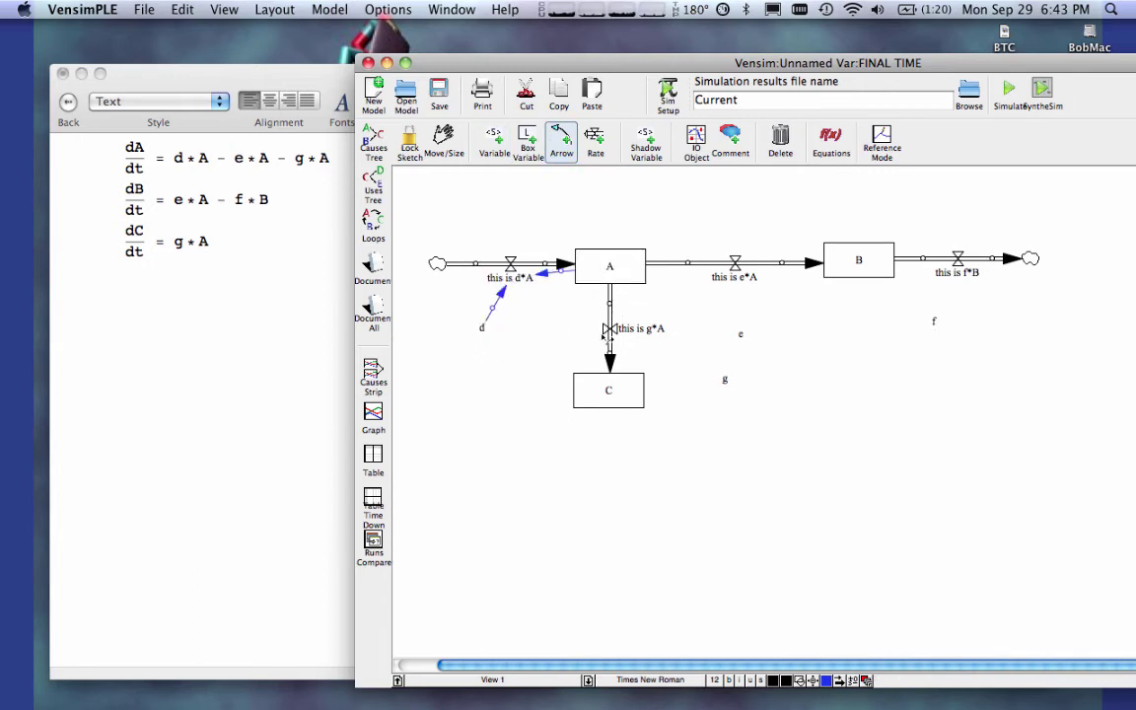
pyautogui.moveTo(566, 278); pyautogui.dragTo(551, 293)
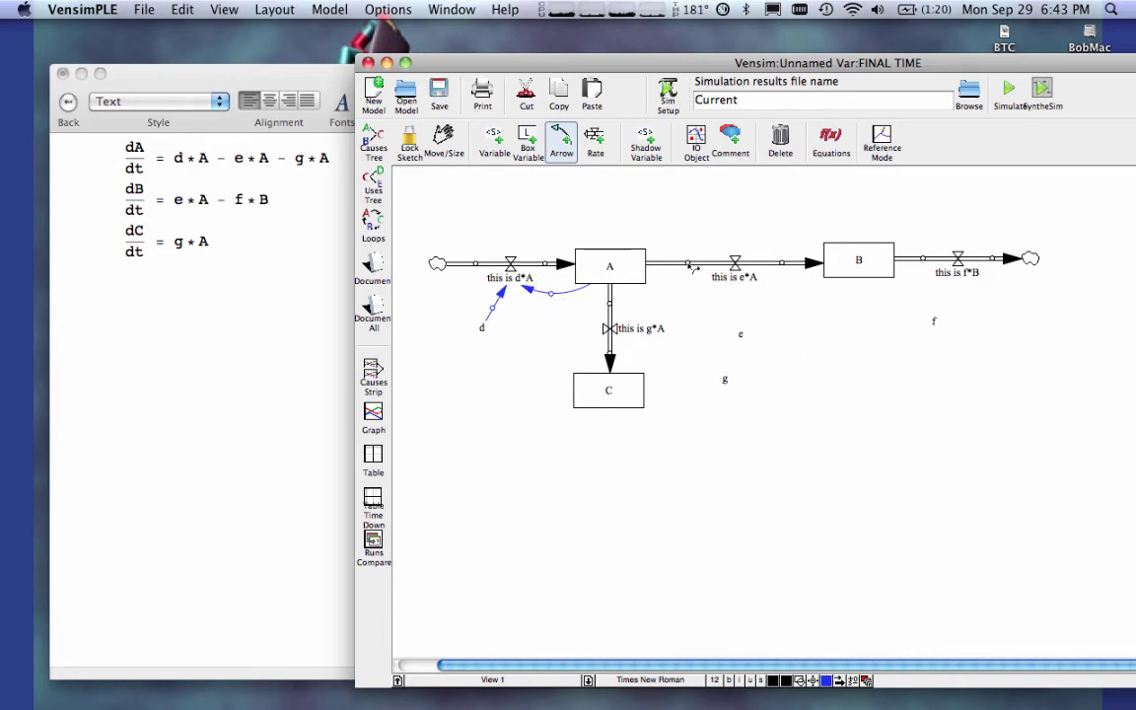
# - Link constant e and stock A into the 'this is e*A' rate
pyautogui.click(741, 332)
pyautogui.click(746, 279)
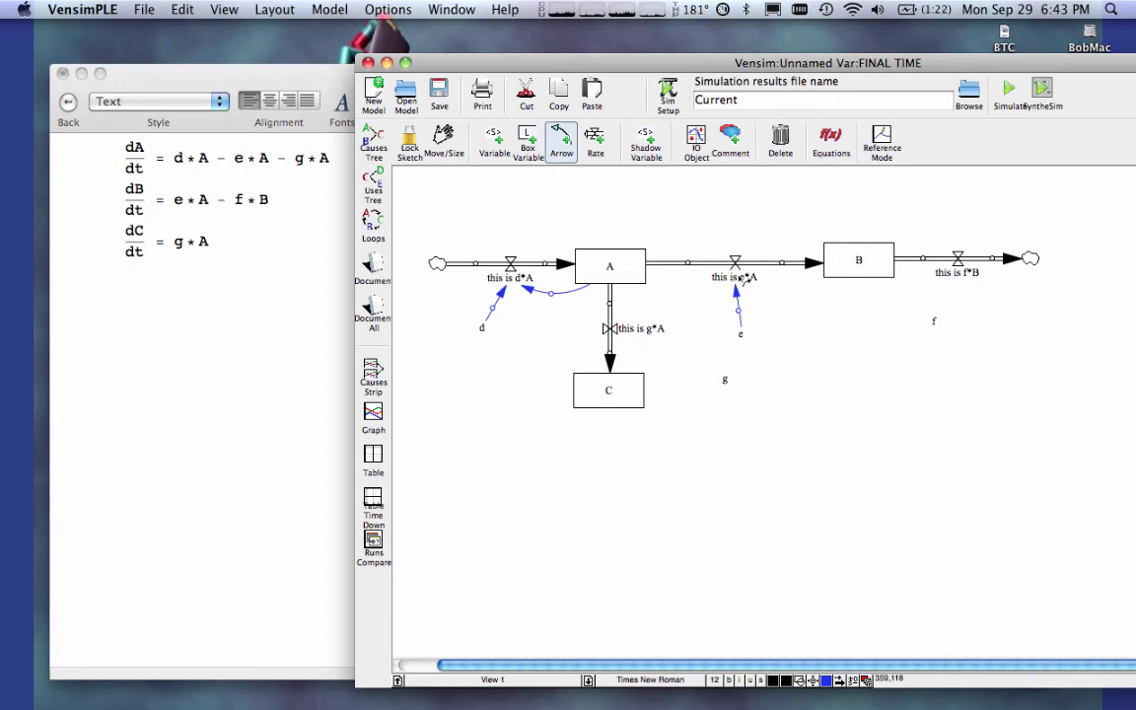
pyautogui.click(639, 274)
pyautogui.click(742, 284)
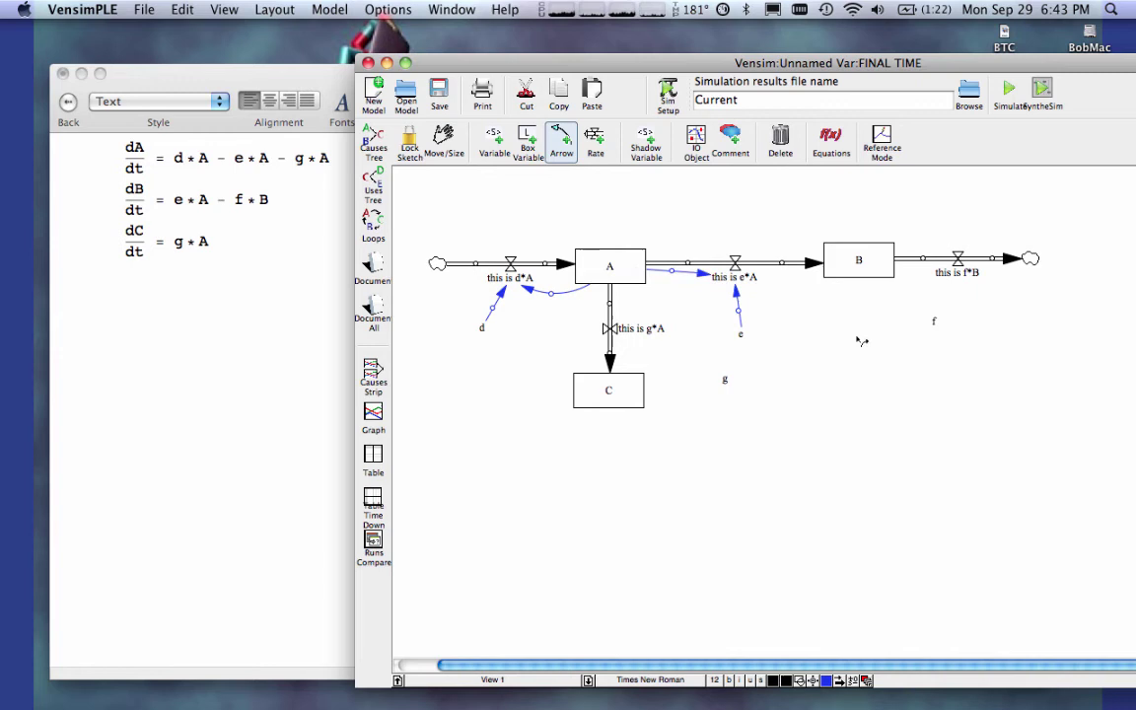
# - Link constant f and stock B into the 'this is f*B' rate
pyautogui.click(936, 324)
pyautogui.click(949, 276)
pyautogui.click(873, 267)
pyautogui.click(957, 275)
# - Link constant g and stock A into the 'this is g*A' rate
pyautogui.click(726, 380)
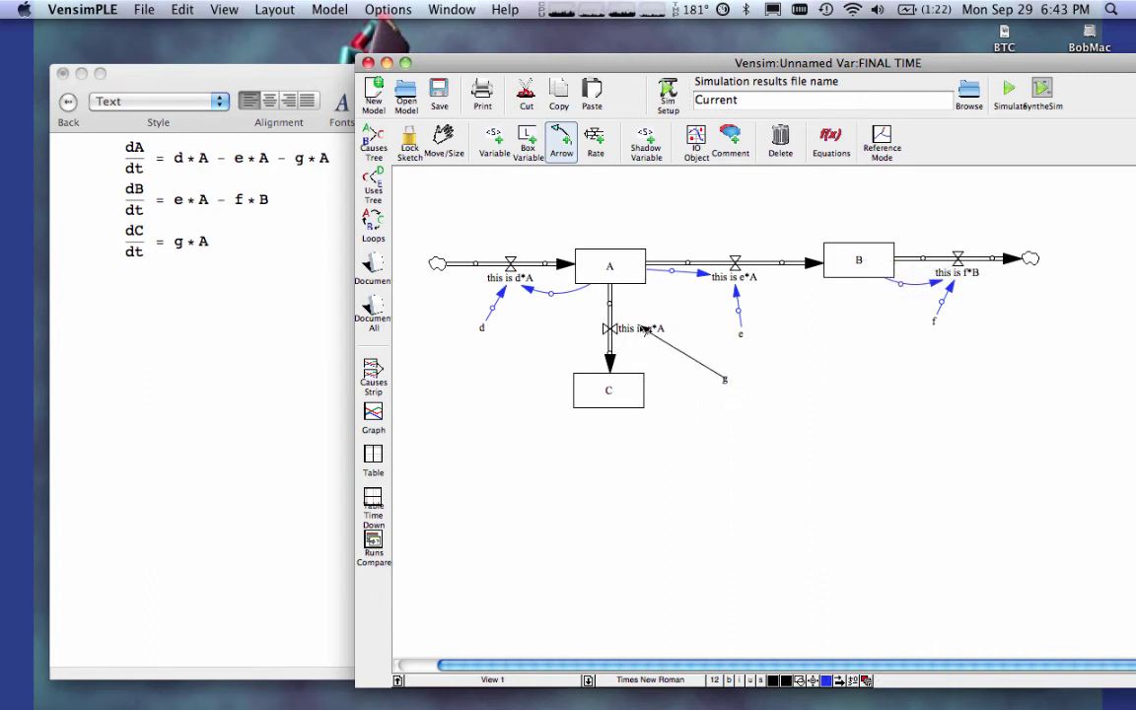
pyautogui.click(651, 334)
pyautogui.click(628, 279)
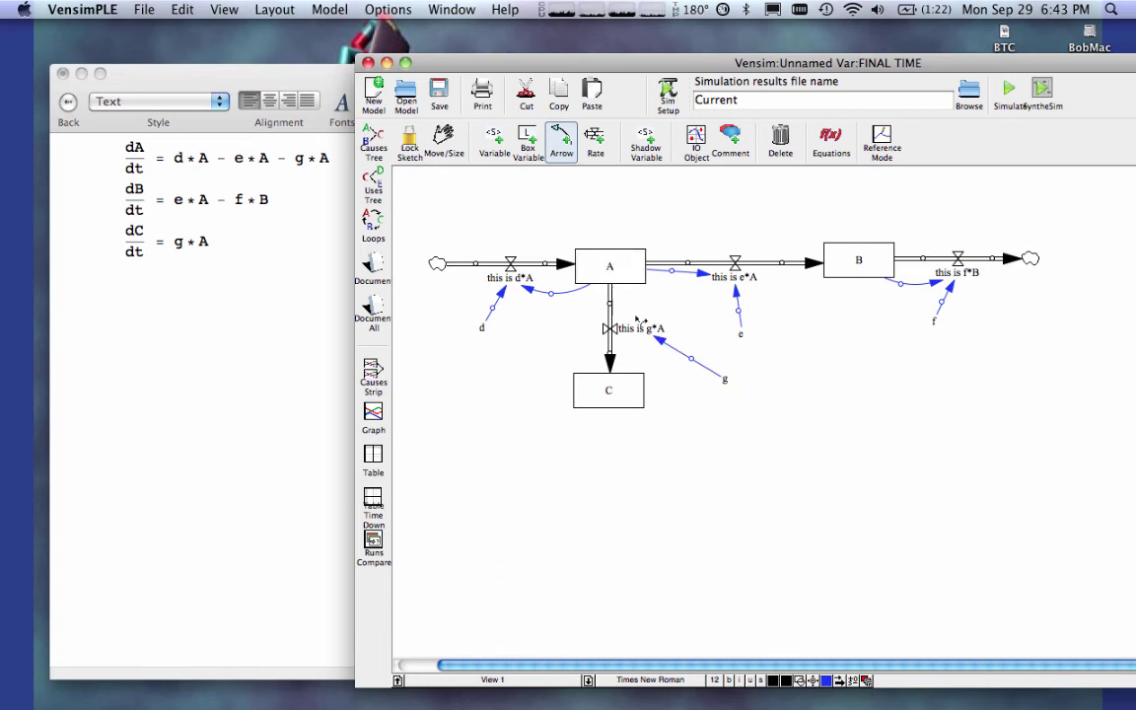
pyautogui.click(639, 328)
# - Highlight variables lacking equations and give the 'this is d*A' rate the equation d*A
pyautogui.click(831, 144)
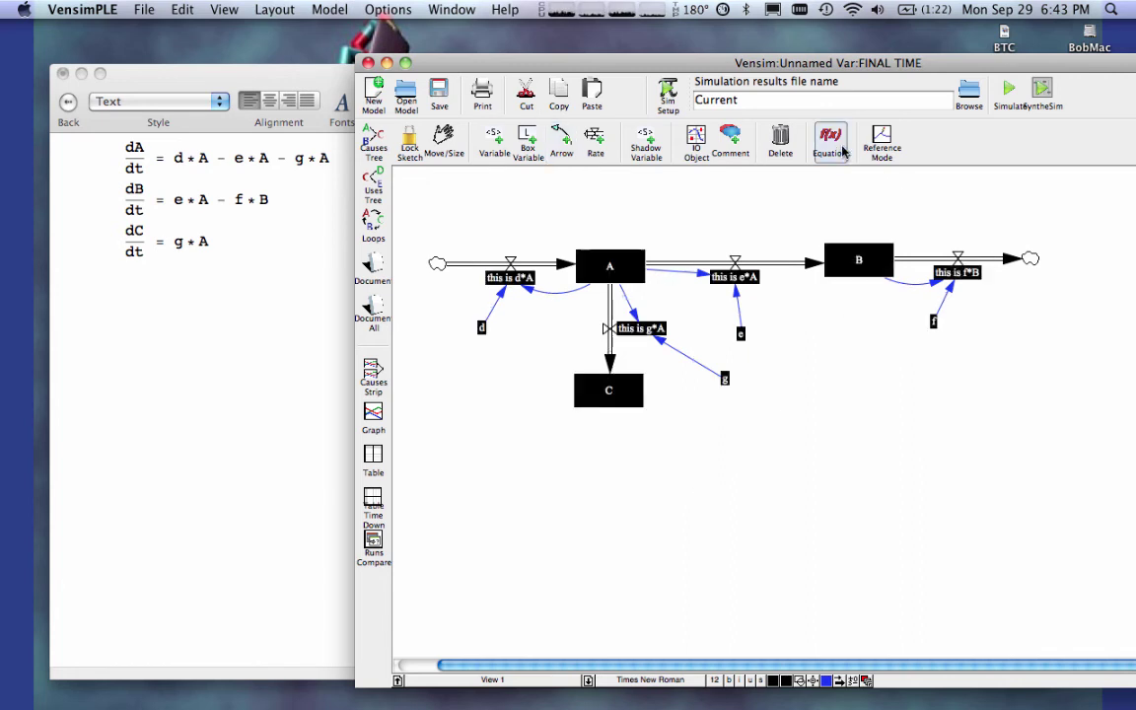
pyautogui.click(510, 280)
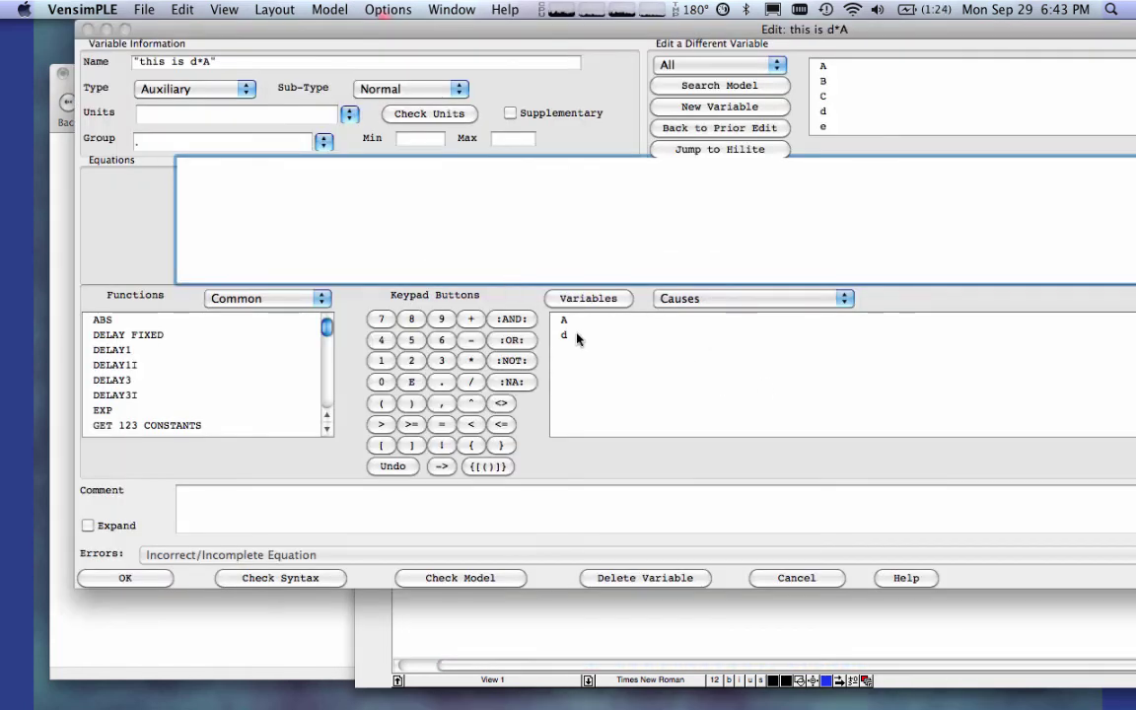
pyautogui.click(568, 336)
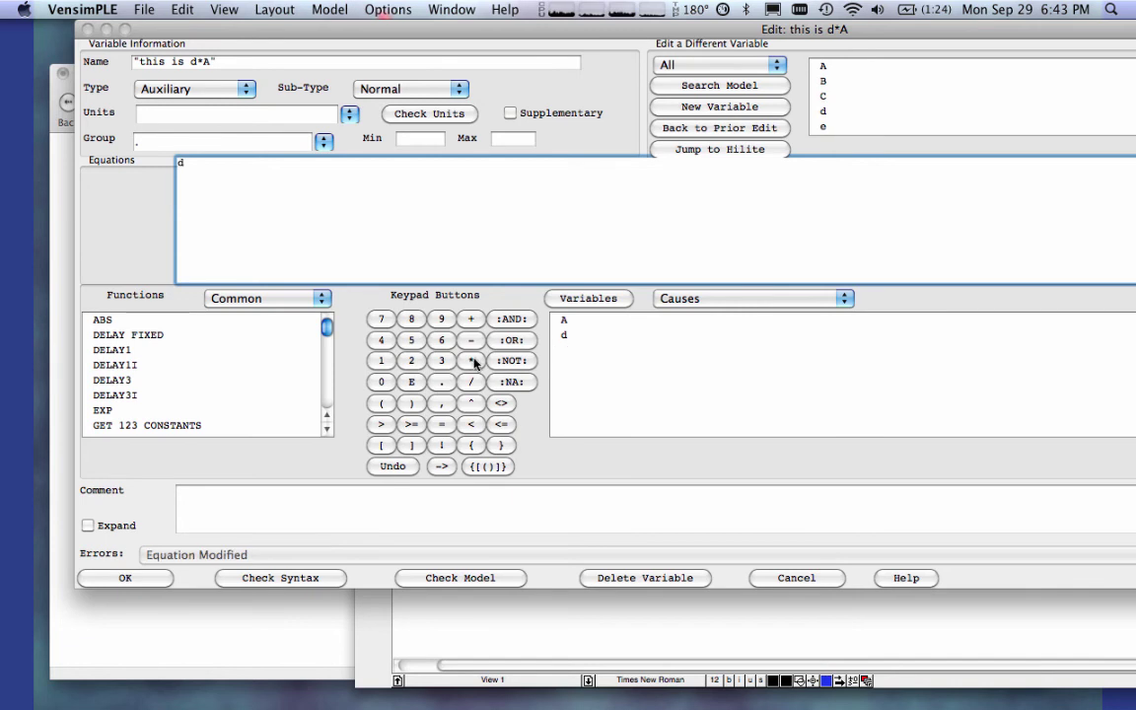
pyautogui.click(471, 360)
pyautogui.click(565, 320)
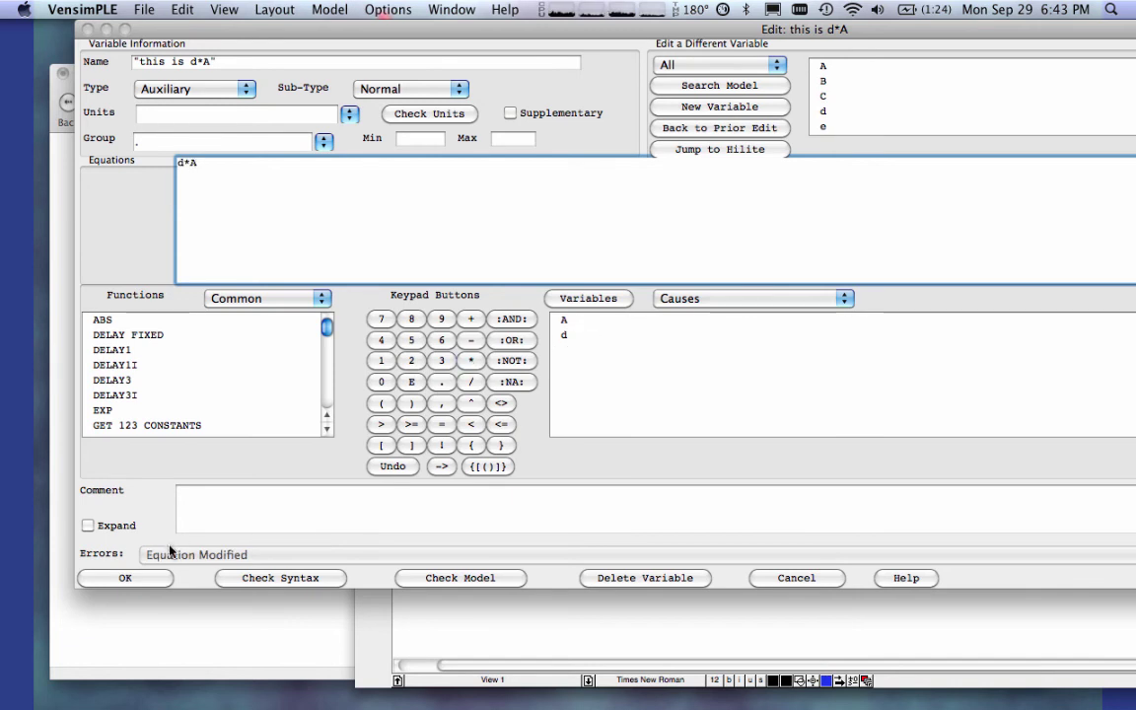
pyautogui.click(143, 578)
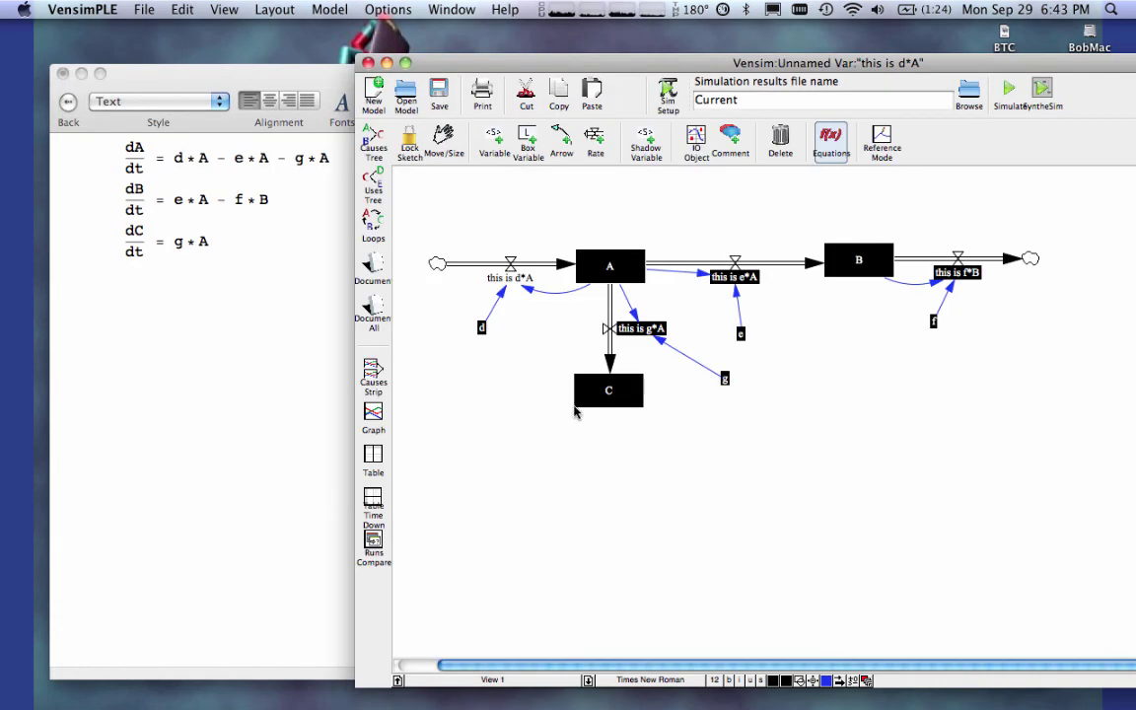
# - Give the 'this is e*A' rate the equation e*A
pyautogui.click(745, 279)
pyautogui.click(564, 336)
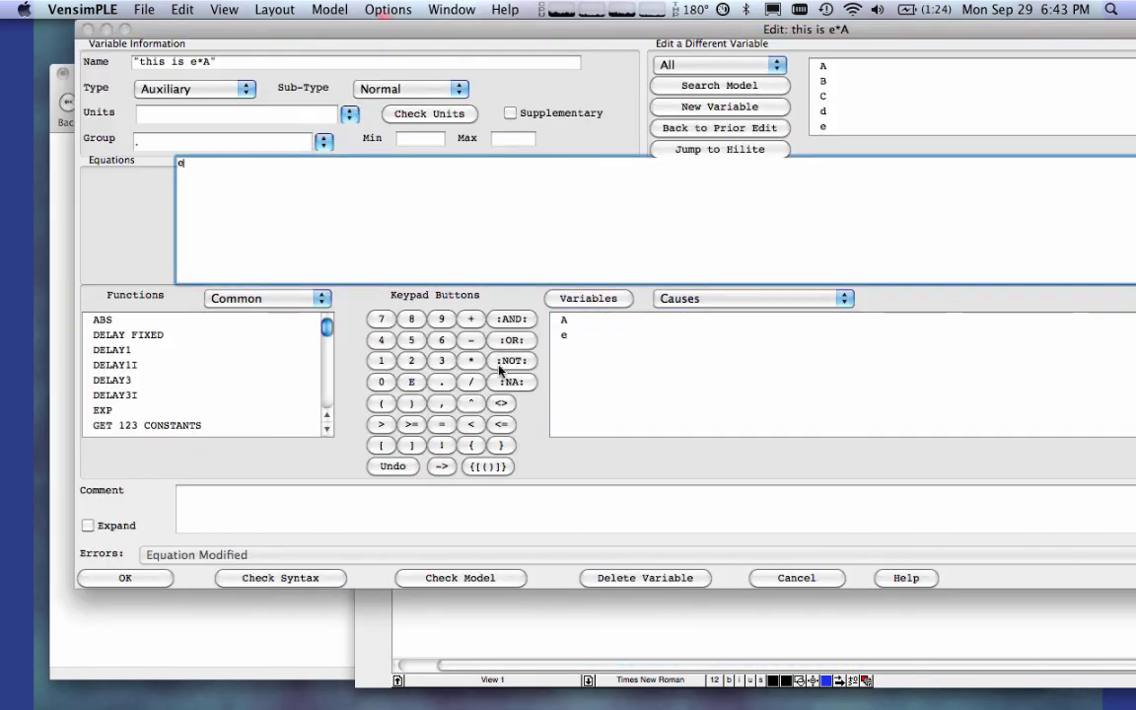
pyautogui.click(470, 362)
pyautogui.click(565, 321)
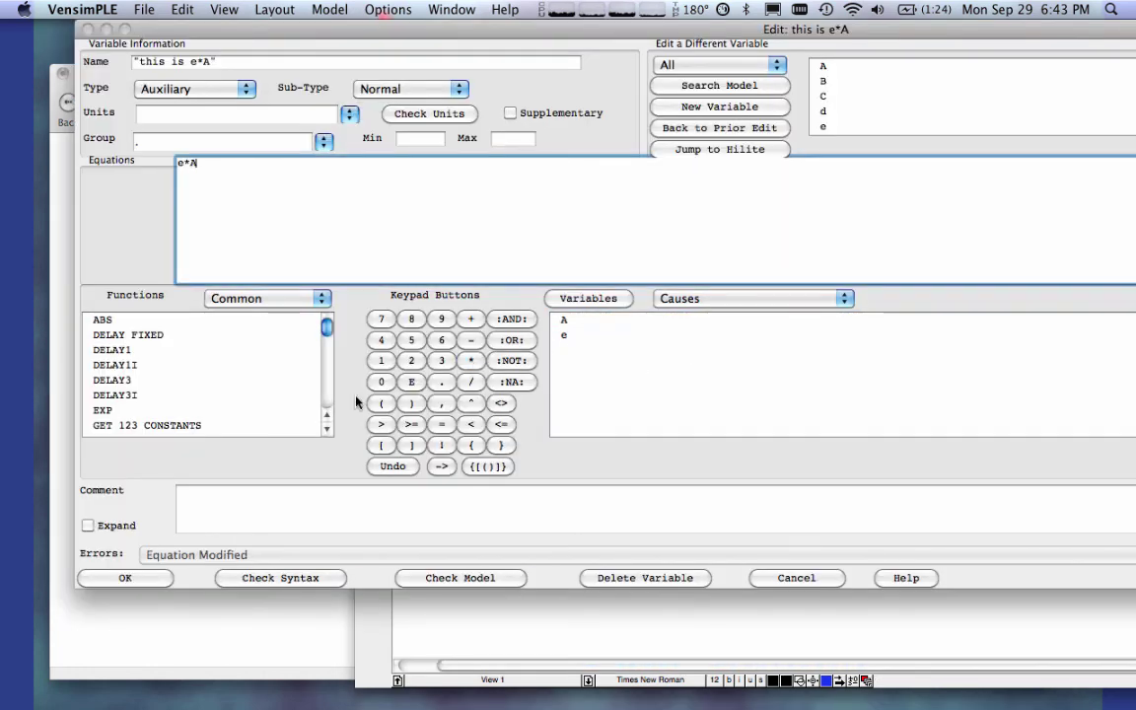
pyautogui.click(126, 579)
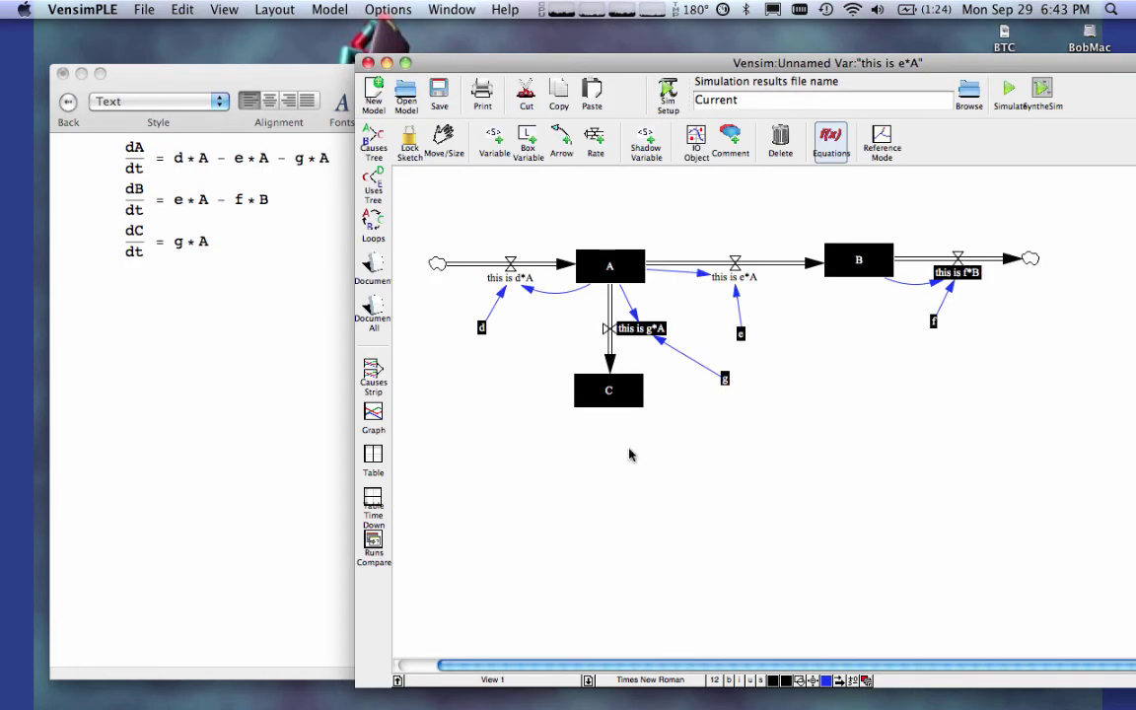
# - Give the 'this is f*B' rate the equation f*B
pyautogui.click(957, 279)
pyautogui.click(568, 336)
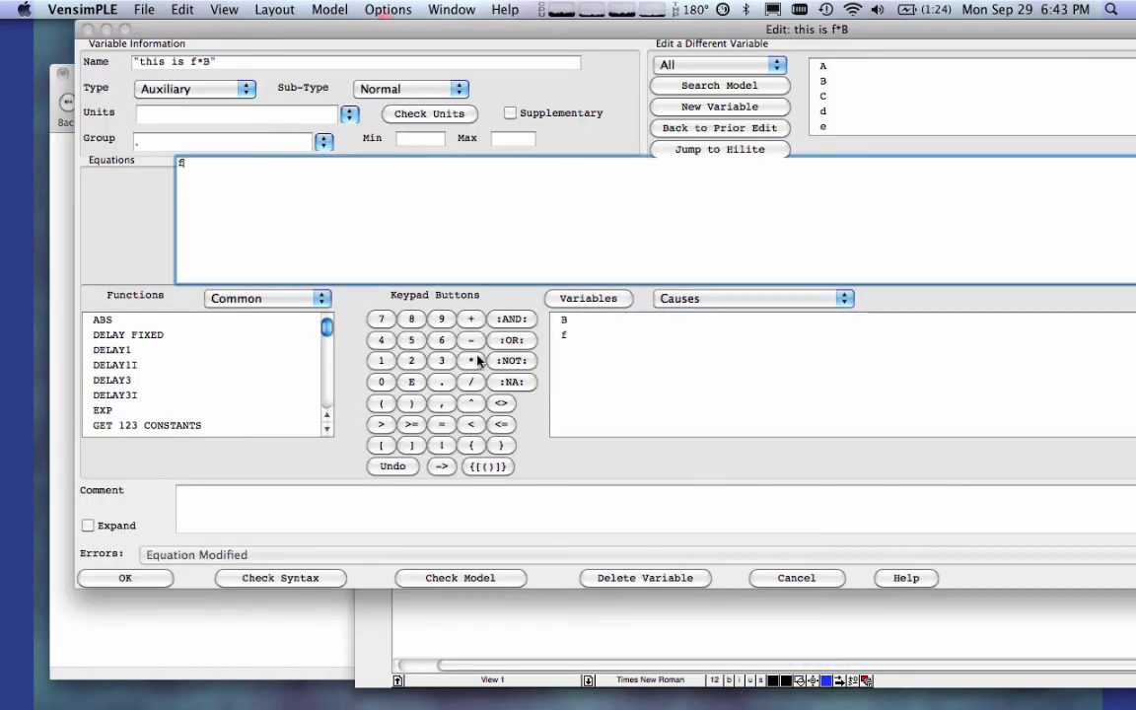
pyautogui.click(470, 361)
pyautogui.click(564, 321)
pyautogui.click(125, 578)
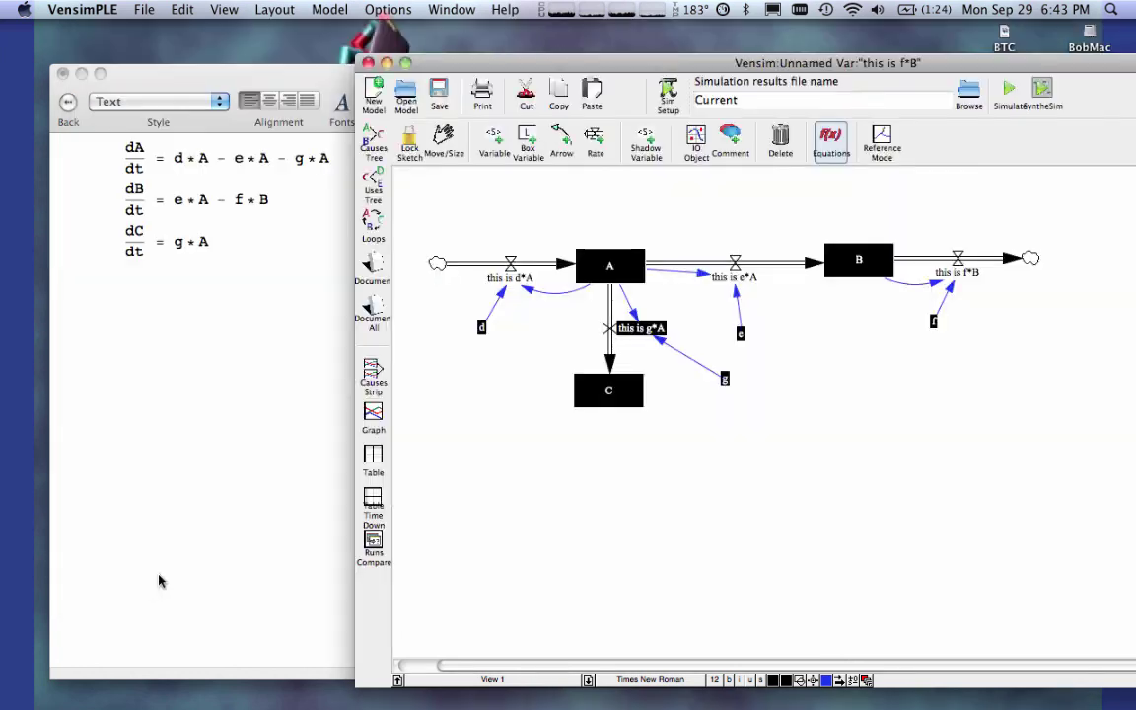
# - Give the 'this is g*A' rate the equation g*A
pyautogui.click(639, 333)
pyautogui.click(565, 335)
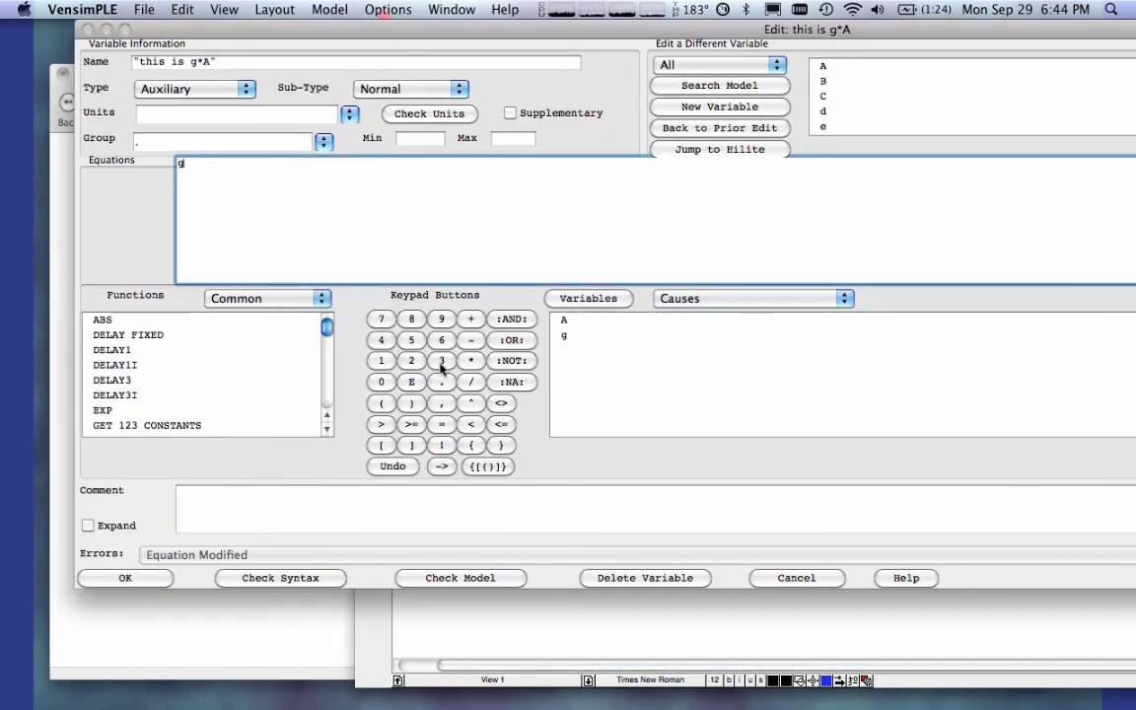
pyautogui.click(471, 361)
pyautogui.click(564, 320)
pyautogui.click(138, 580)
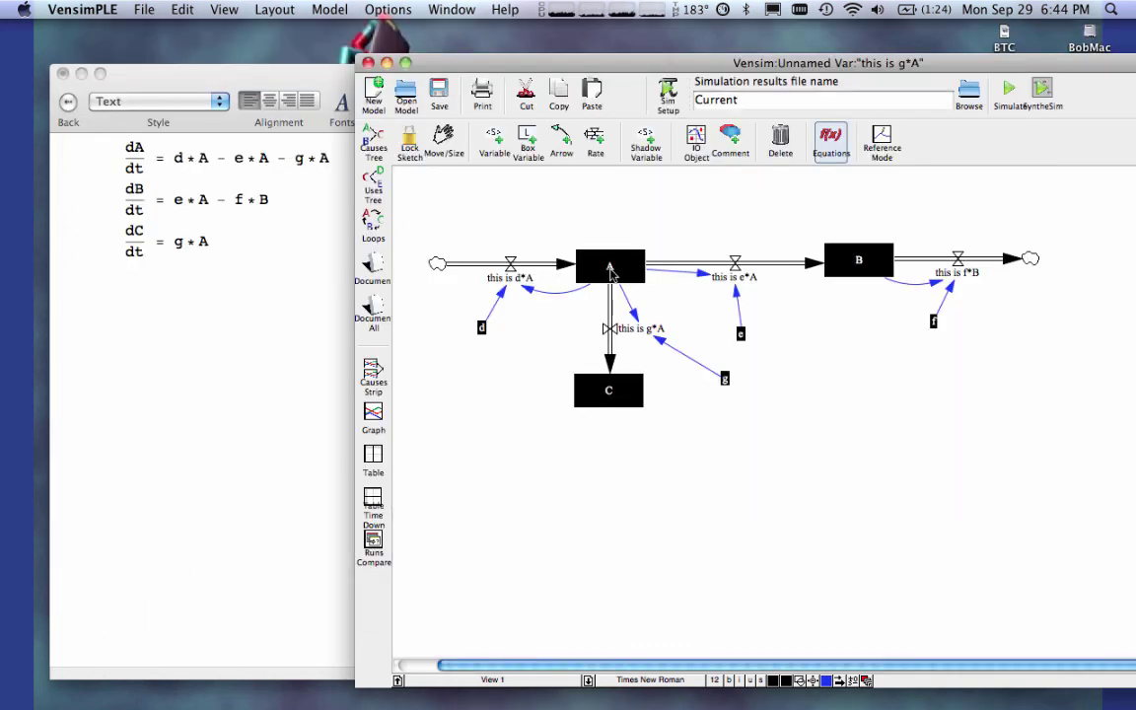